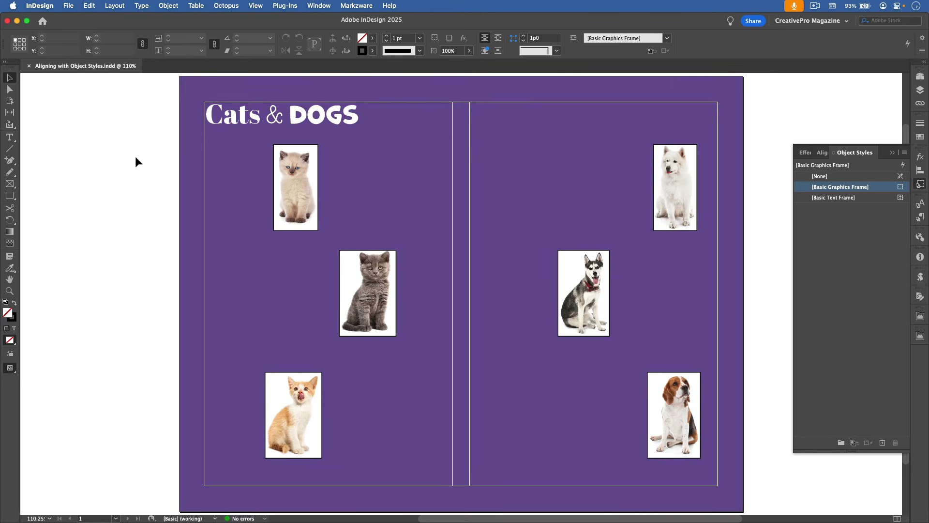
# Move the top cat picture straight across to the left margin and create a new object style named Cat from it.
pyautogui.click(296, 194)
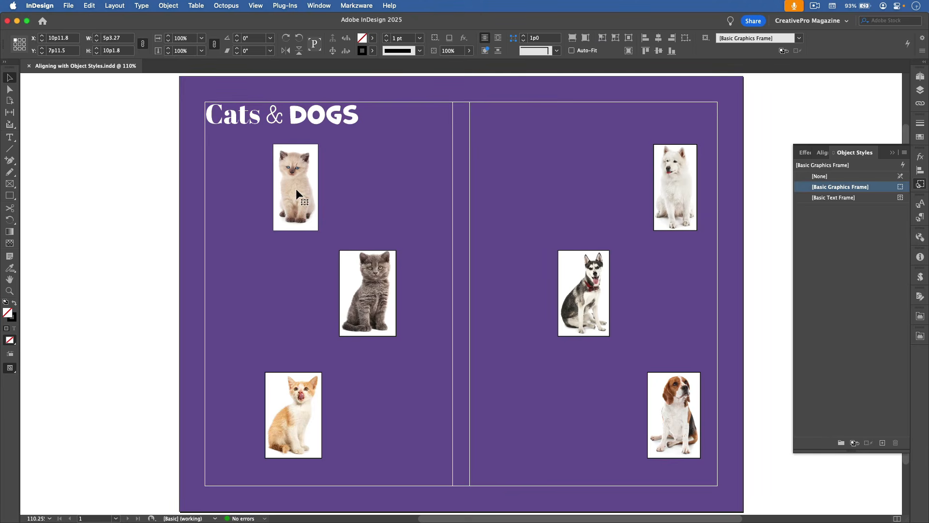
pyautogui.moveTo(296, 193); pyautogui.dragTo(229, 194)
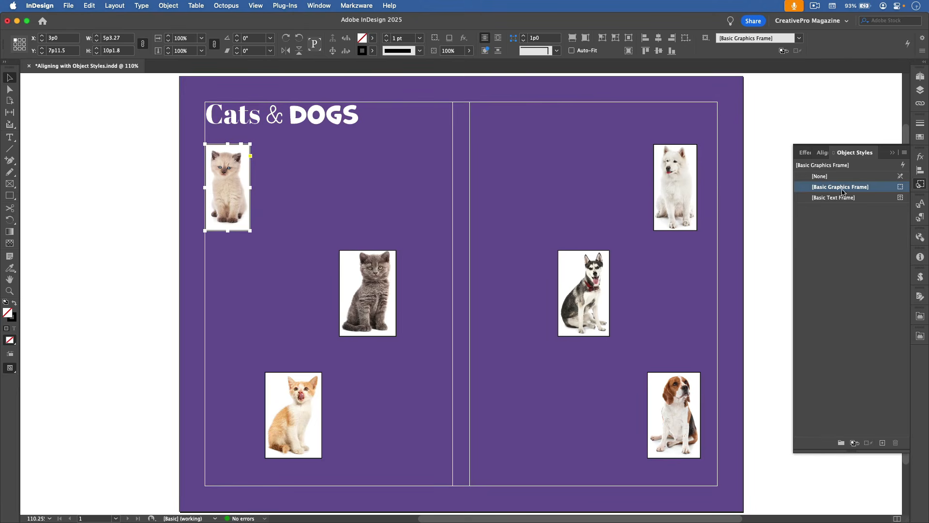
pyautogui.keyDown('alt'); pyautogui.click(882, 443); pyautogui.keyUp('alt')
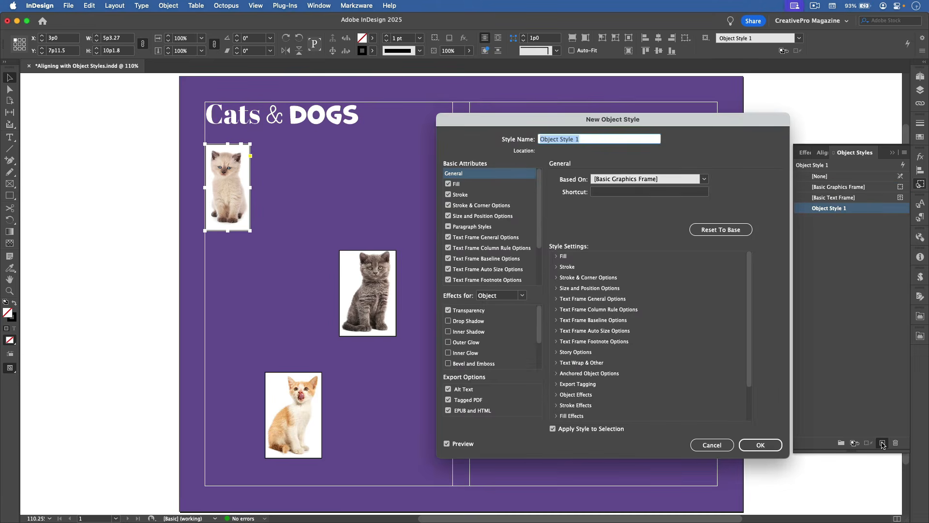
pyautogui.write('Cat')
# Set the Cat style's size and position options to adjust the position in X Only.
pyautogui.click(507, 218)
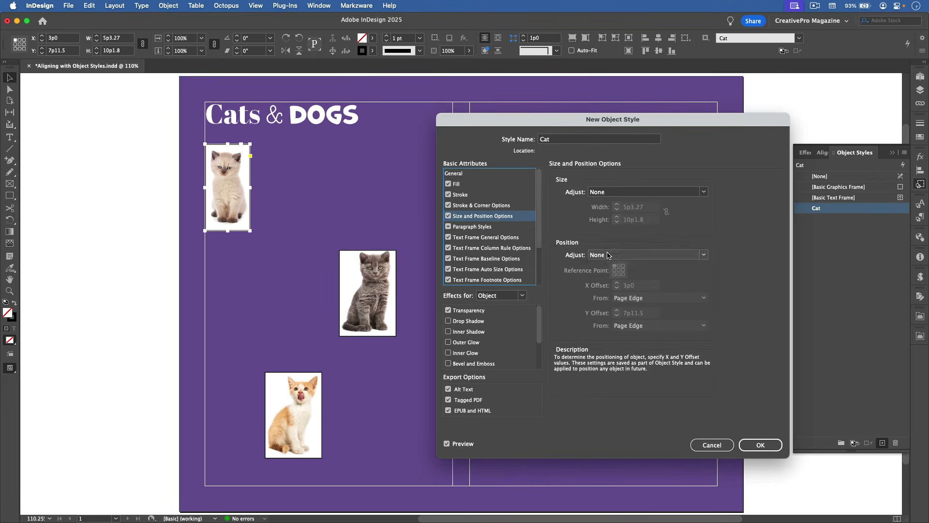
pyautogui.click(613, 255)
pyautogui.click(608, 275)
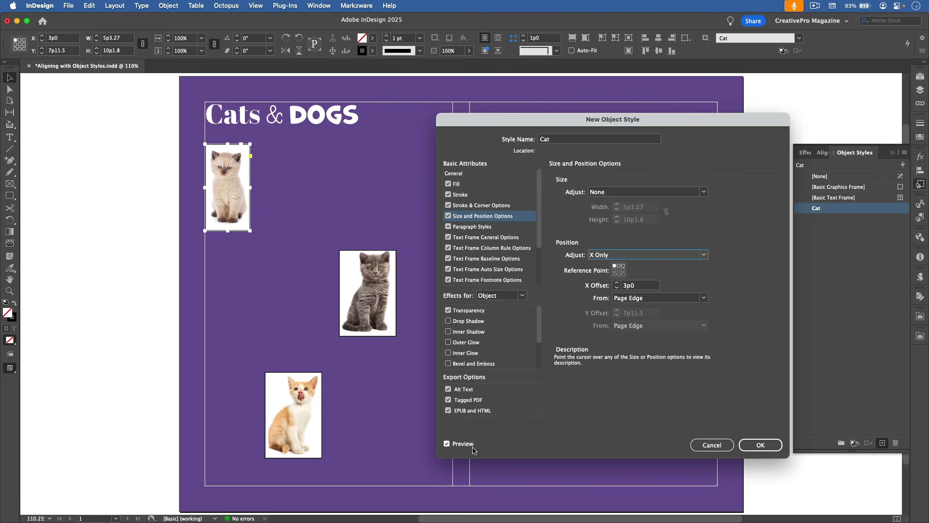
# Try the top-center and top-right reference points for the Cat style's position, and return to the top-left one.
pyautogui.click(620, 265)
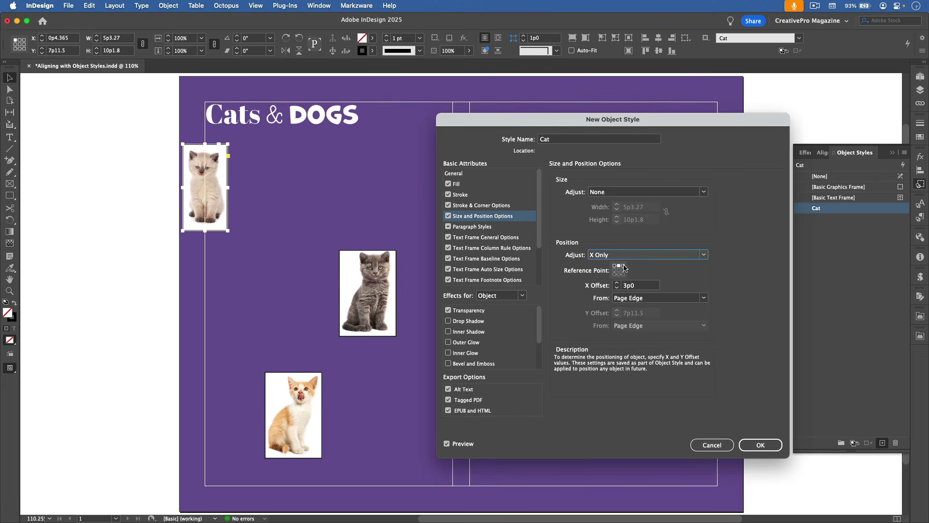
pyautogui.click(624, 266)
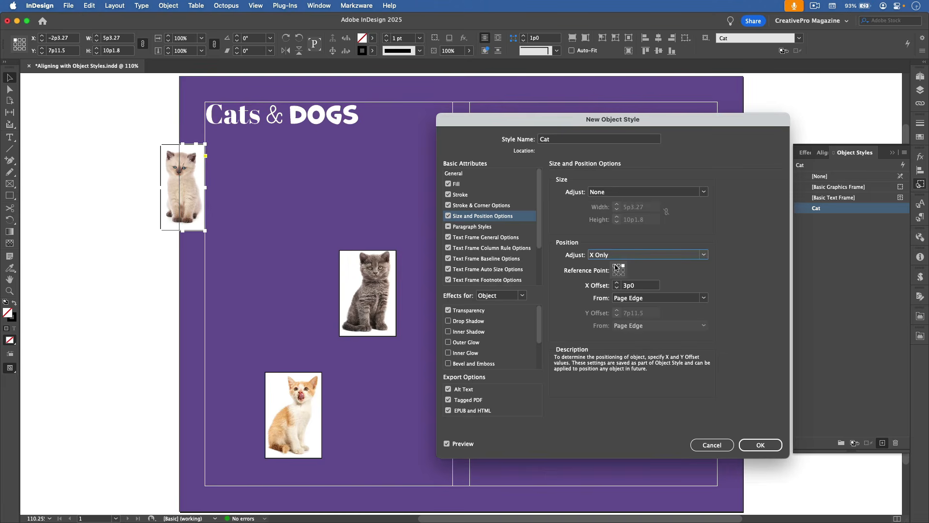
pyautogui.click(615, 266)
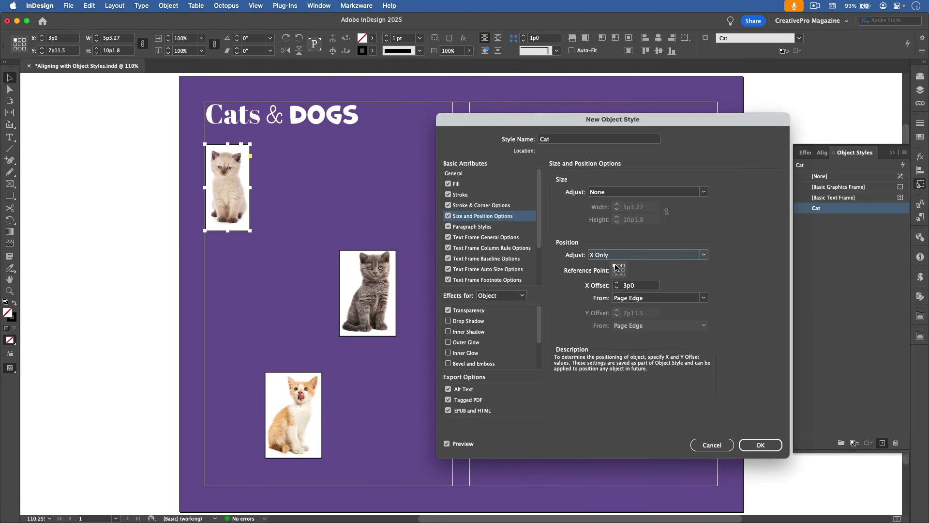
# Set the Cat style's X offset to 0 measured from the Page Margin and save the style.
pyautogui.click(651, 298)
pyautogui.click(665, 318)
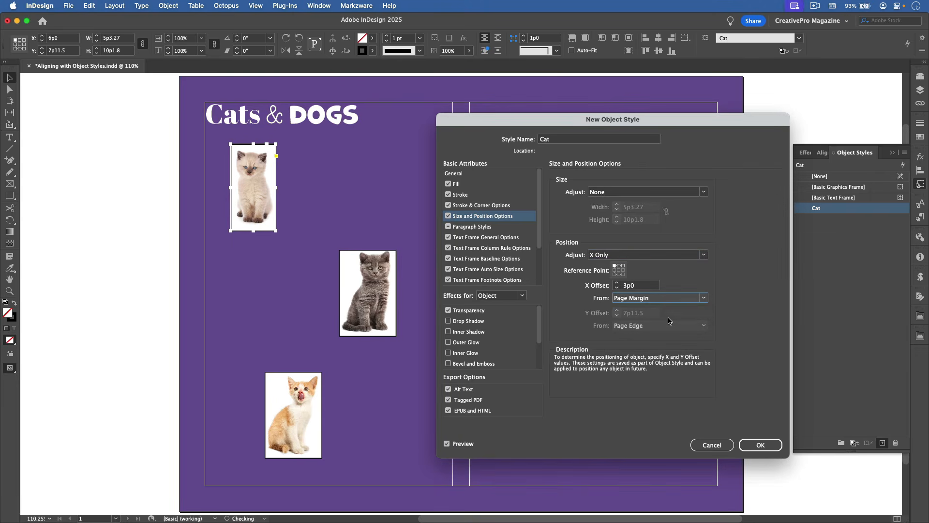
pyautogui.doubleClick(631, 285)
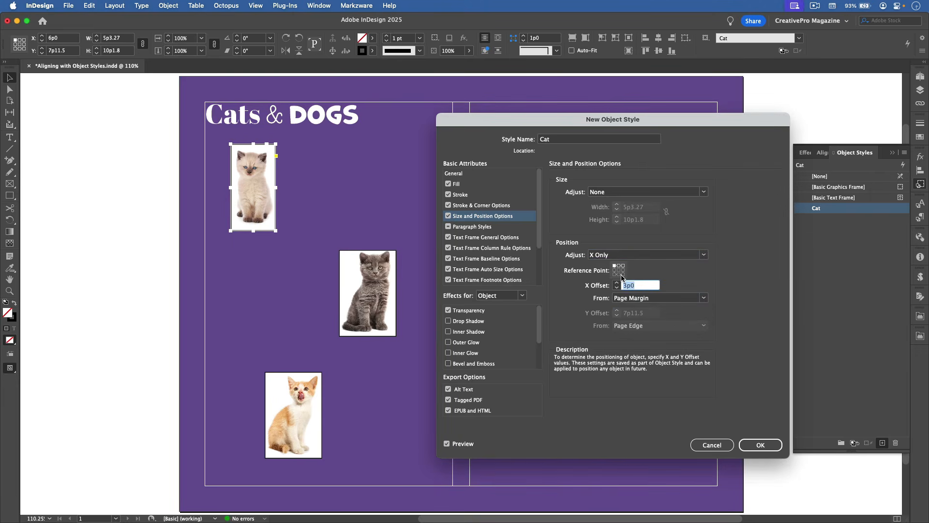
pyautogui.write('0')
pyautogui.press('Tab')
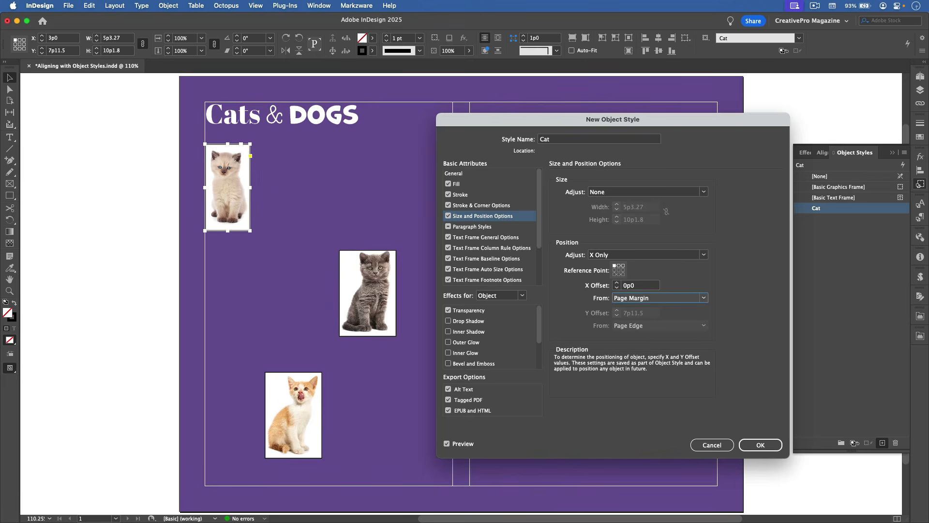
pyautogui.click(752, 445)
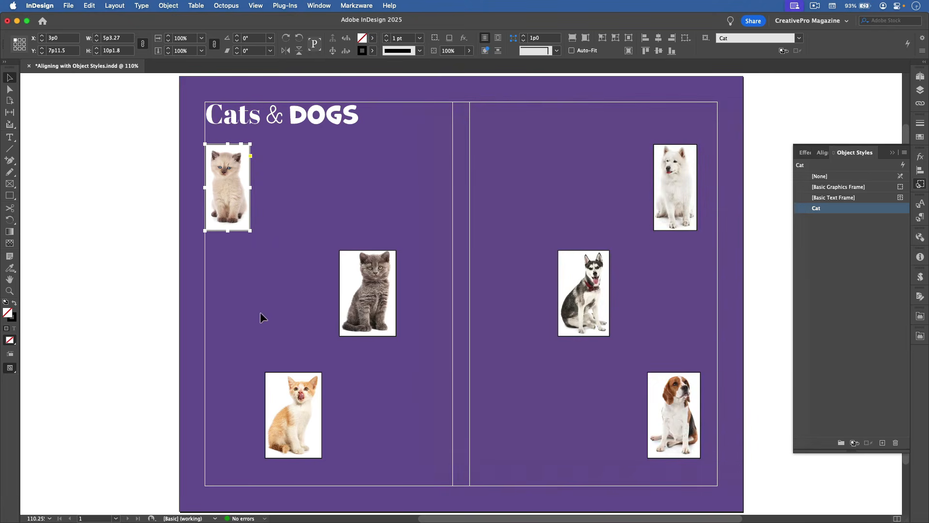
# Apply the Cat object style to the gray cat and orange kitten pictures together.
pyautogui.moveTo(281, 265); pyautogui.dragTo(394, 409)
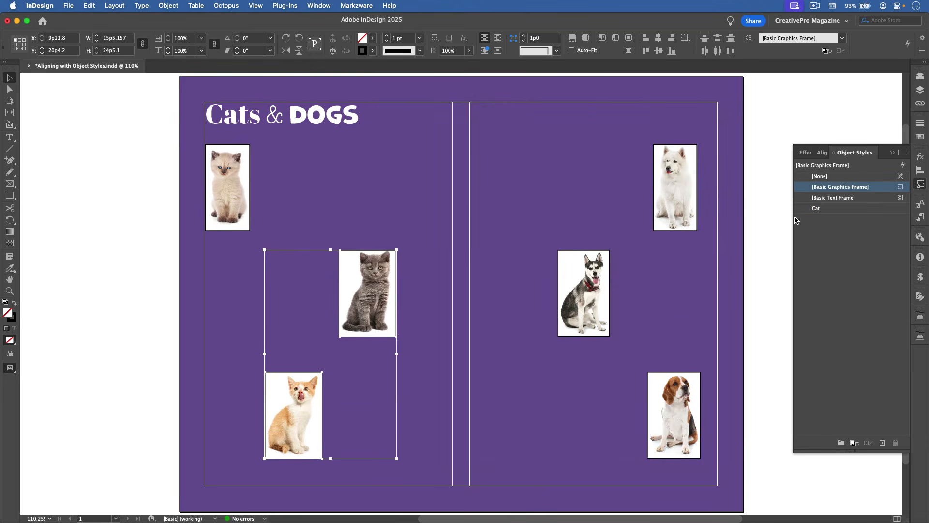
pyautogui.click(813, 209)
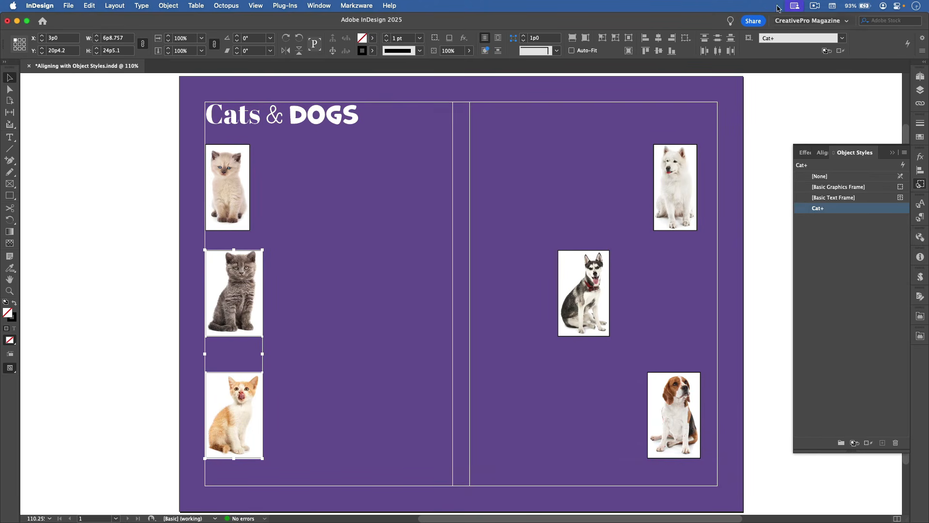
# Move the white dog picture to the left edge of the second column and create an object style named Dog based on Cat.
pyautogui.click(677, 190)
pyautogui.moveTo(677, 188); pyautogui.dragTo(495, 191)
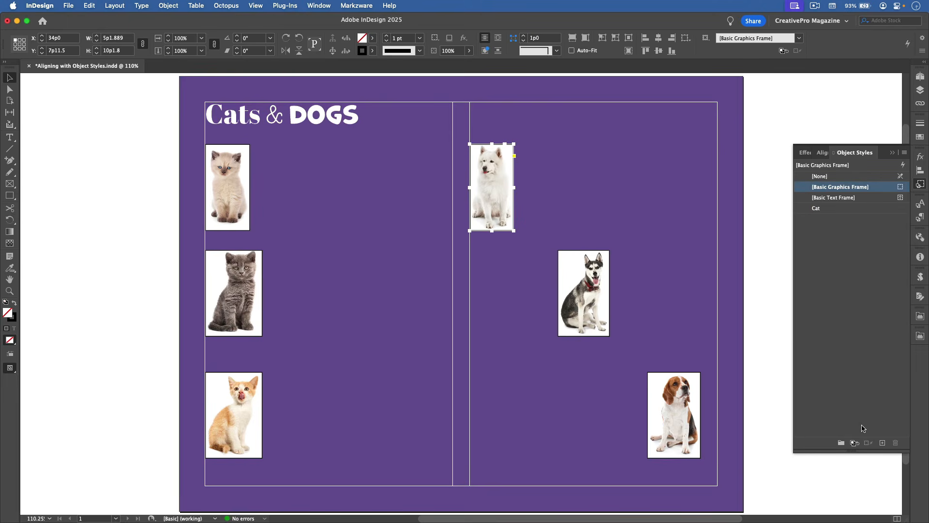
pyautogui.keyDown('alt'); pyautogui.click(882, 442); pyautogui.keyUp('alt')
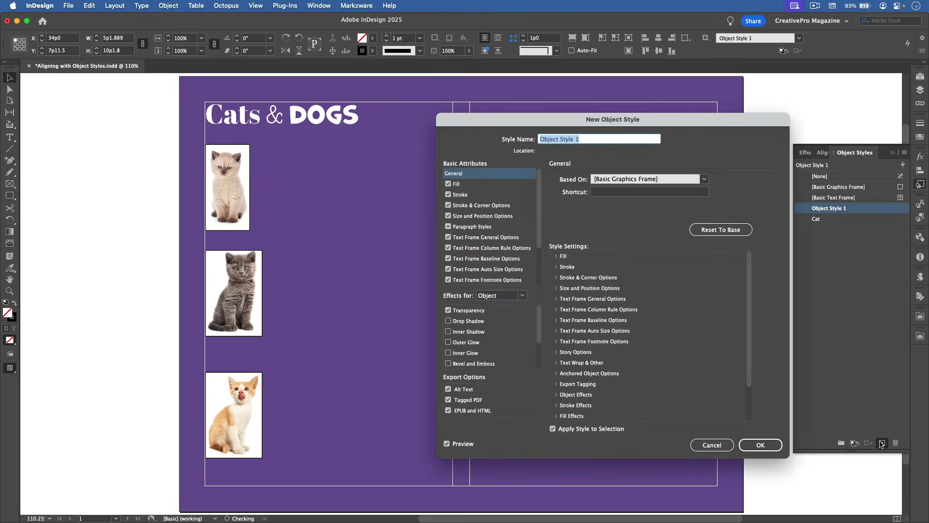
pyautogui.write('Dog')
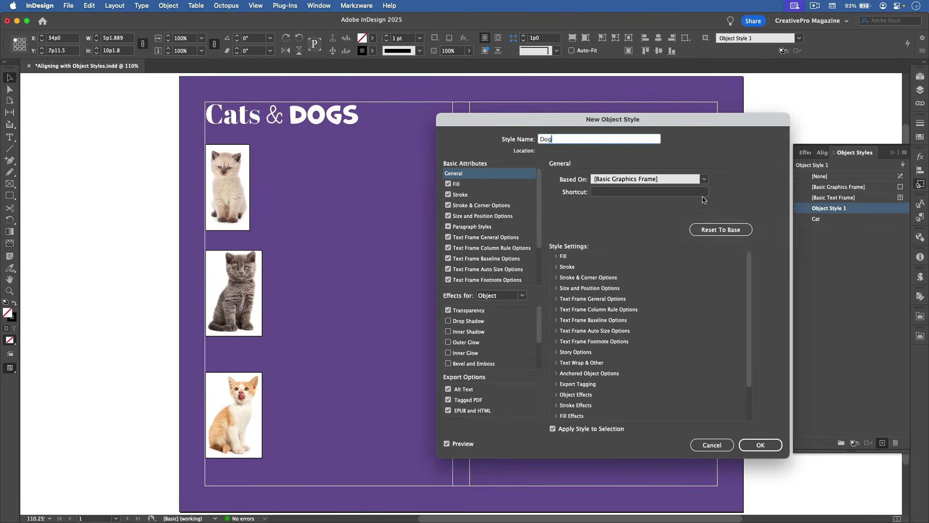
pyautogui.click(682, 179)
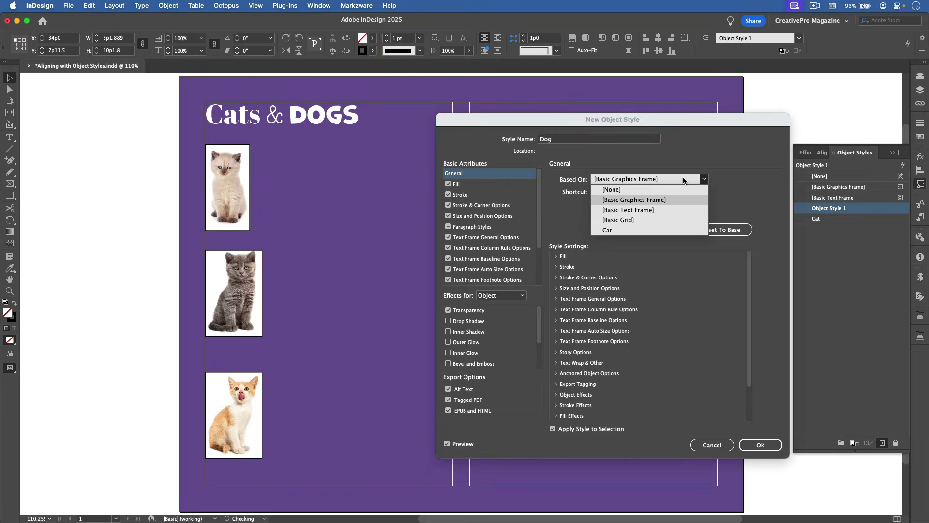
pyautogui.click(635, 231)
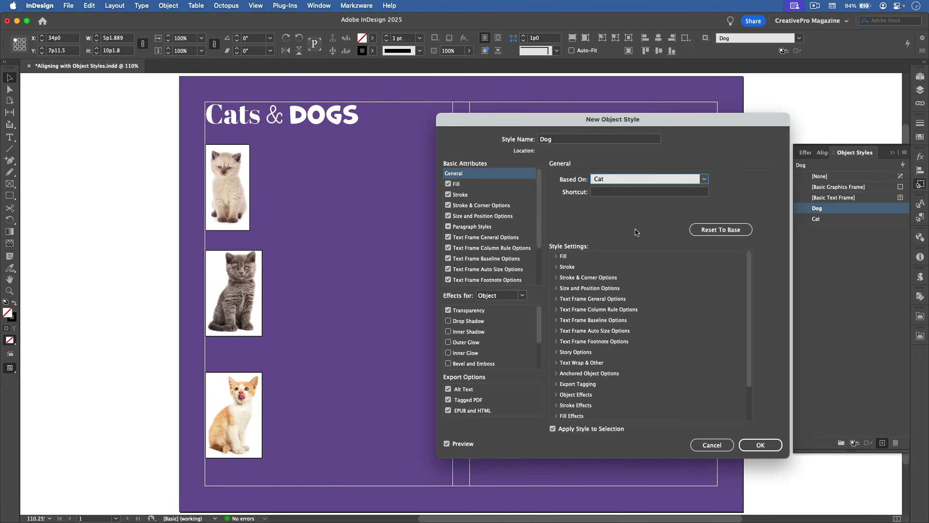
# Set the Dog style's position to adjust X Only, at 34p0 from the Page Edge, and save the style.
pyautogui.click(496, 218)
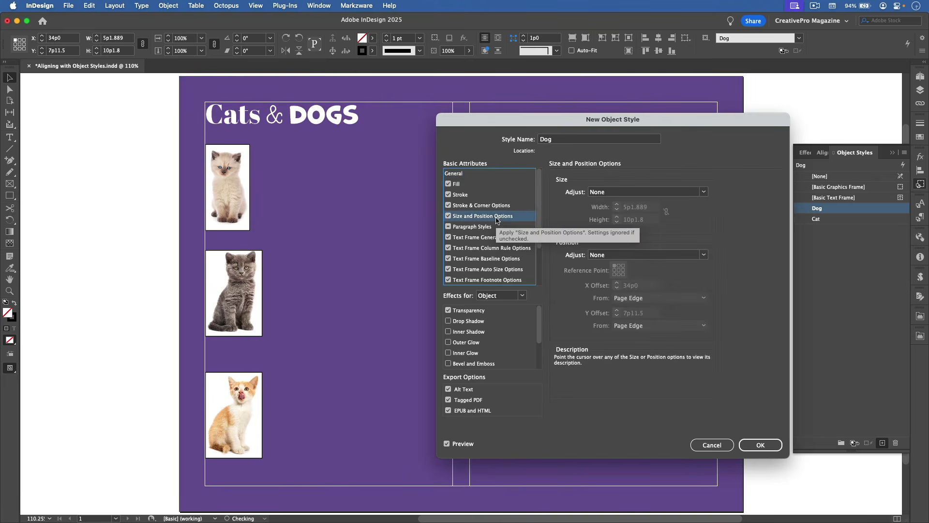
pyautogui.click(622, 257)
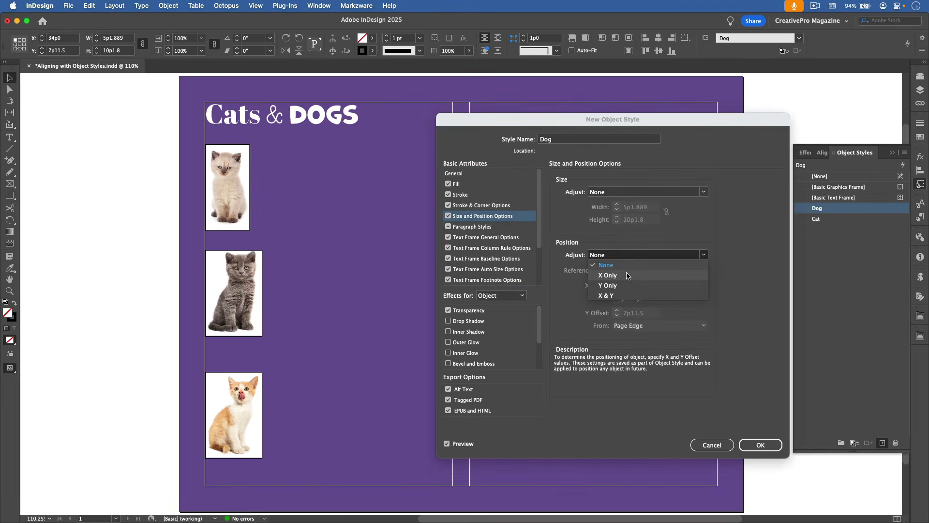
pyautogui.click(628, 275)
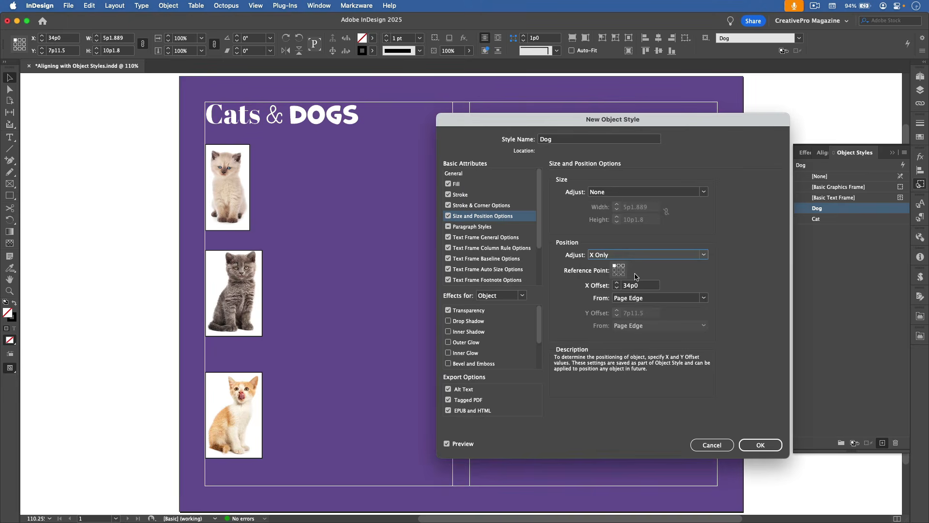
pyautogui.click(751, 441)
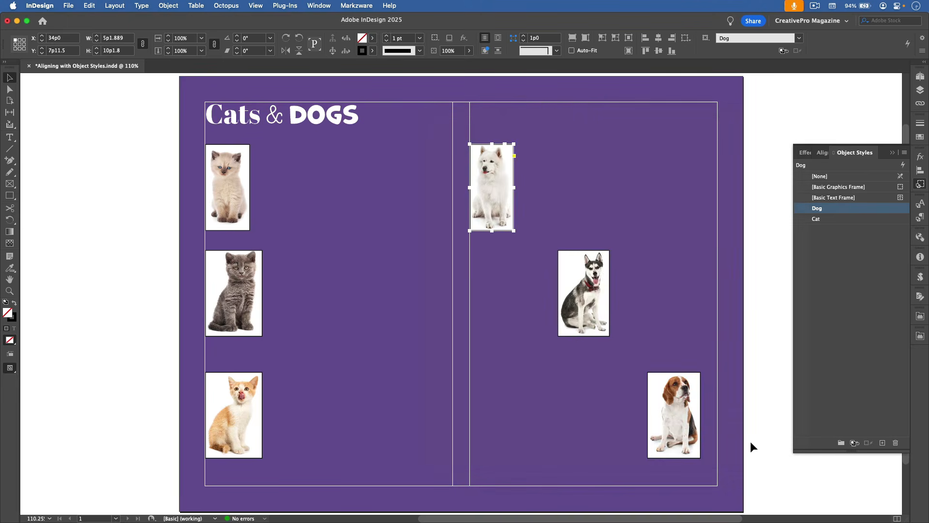
# Apply the Dog object style to the husky and beagle pictures together, and clear the selection.
pyautogui.moveTo(532, 290); pyautogui.dragTo(672, 427)
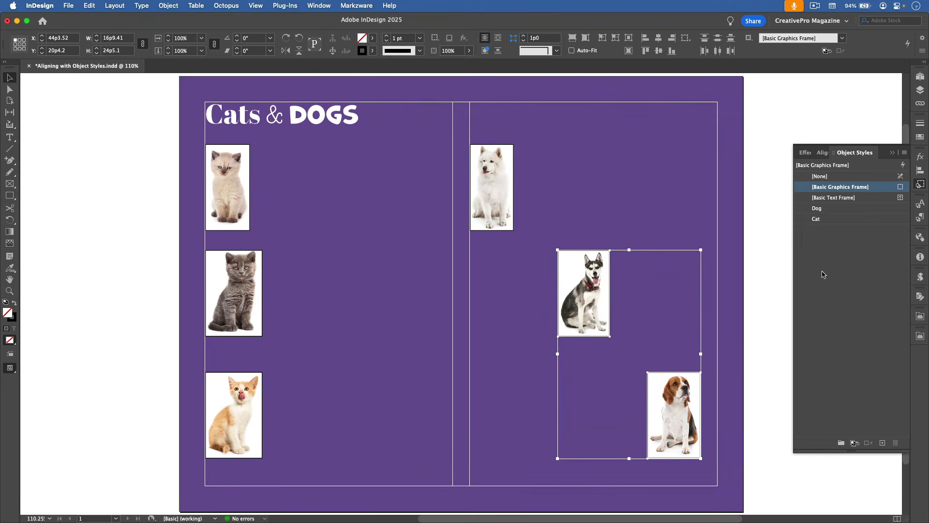
pyautogui.click(822, 209)
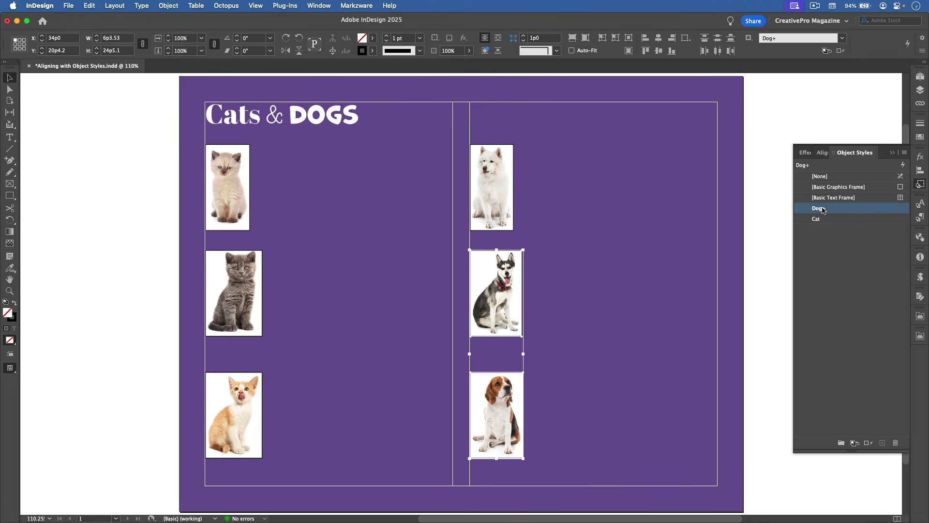
pyautogui.click(773, 184)
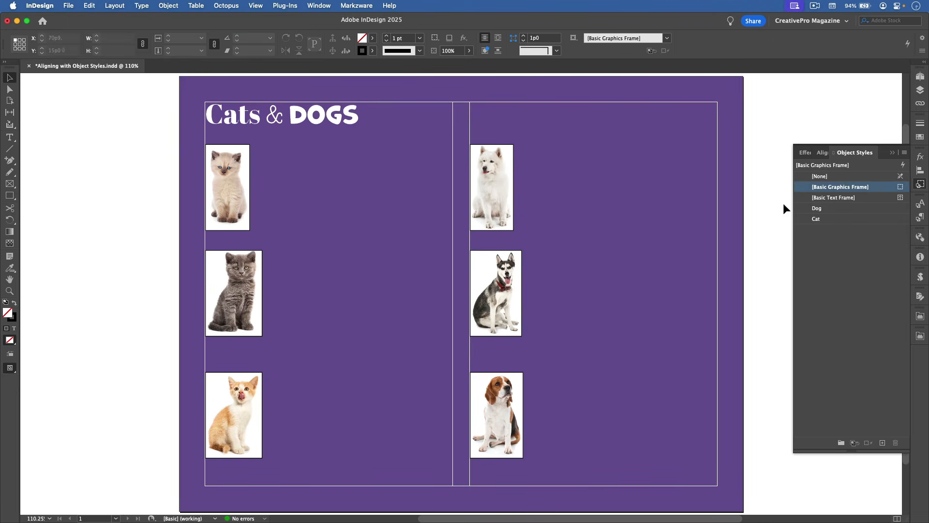
# Edit the Cat object style to use a C=0 M=100 Y=0 K=0 stroke with a weight of 3 pt.
pyautogui.rightClick(821, 219)
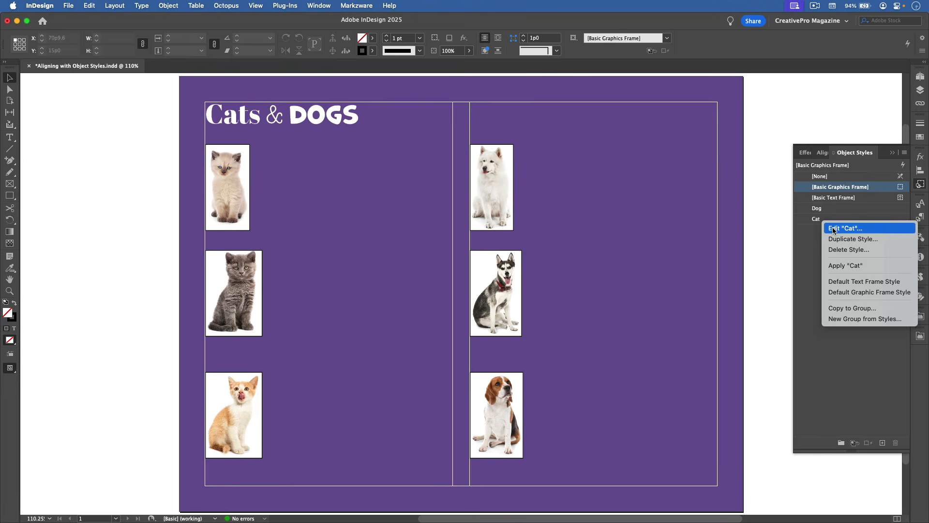
pyautogui.click(834, 231)
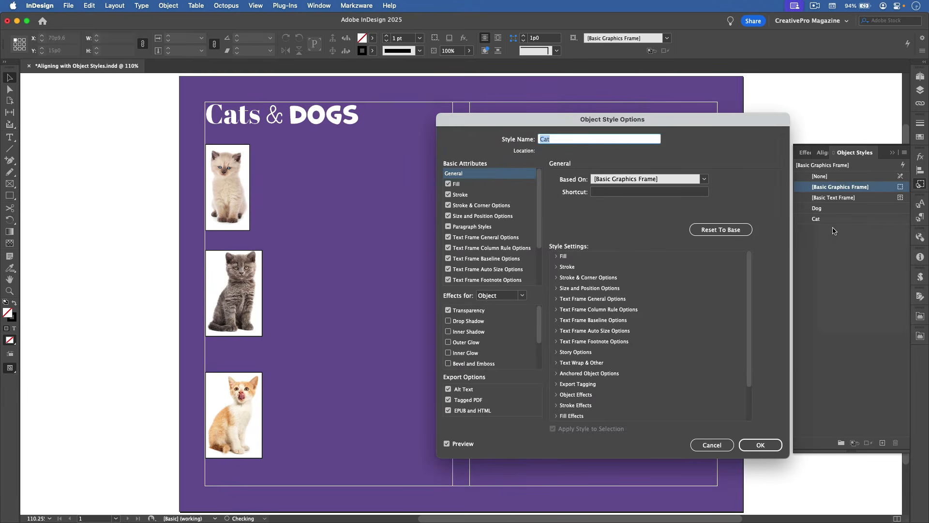
pyautogui.click(497, 194)
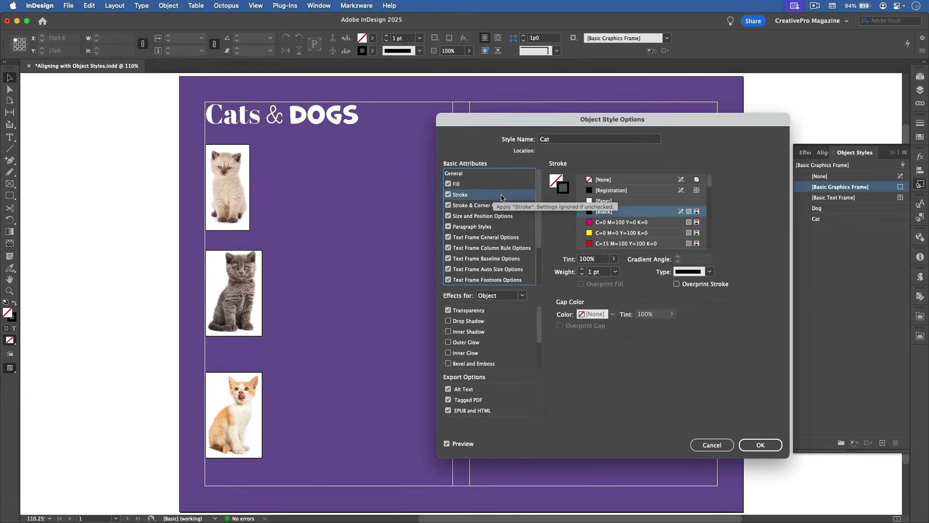
pyautogui.click(596, 223)
pyautogui.click(568, 275)
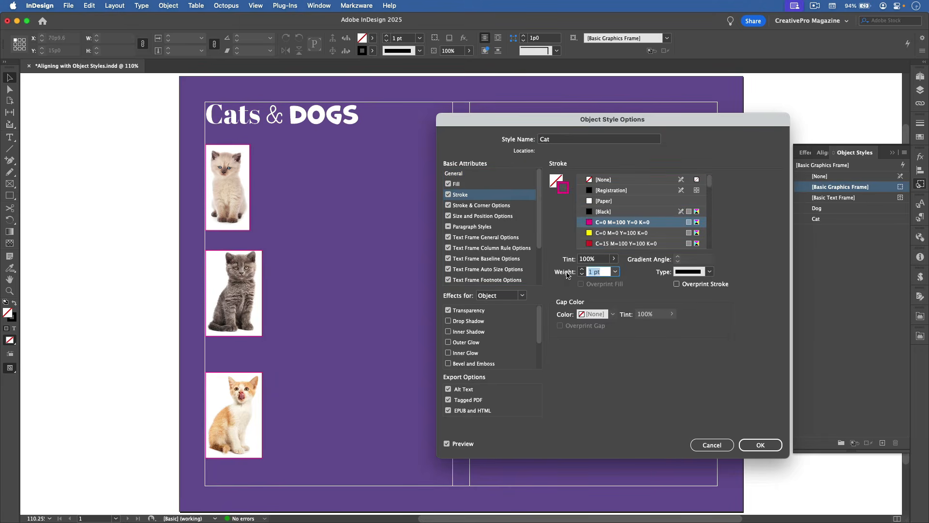
pyautogui.write('3')
pyautogui.click(758, 443)
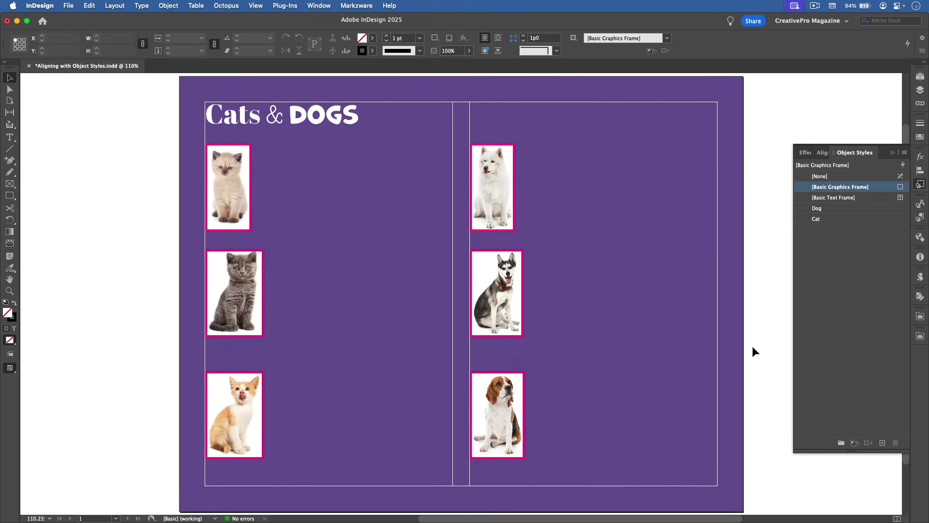